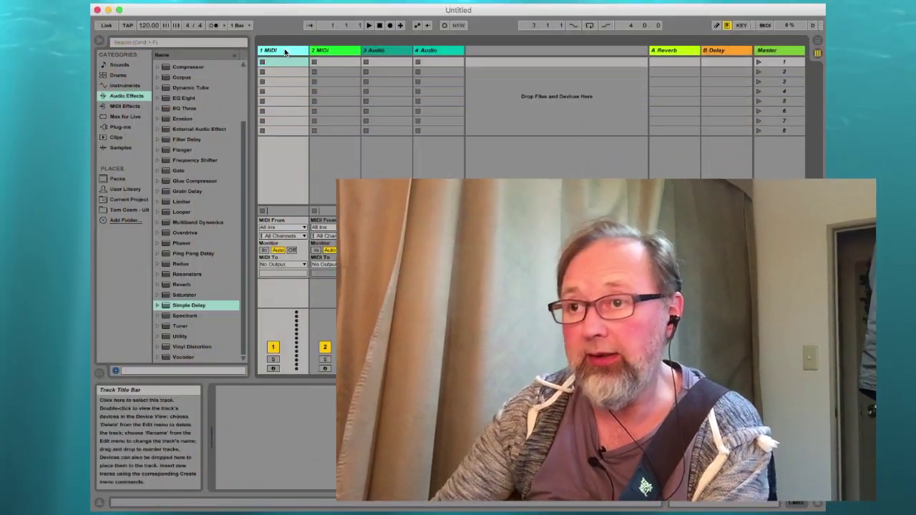
Step: Delete both MIDI tracks, leaving only the two audio tracks in the set
key(Delete)
click(284, 50)
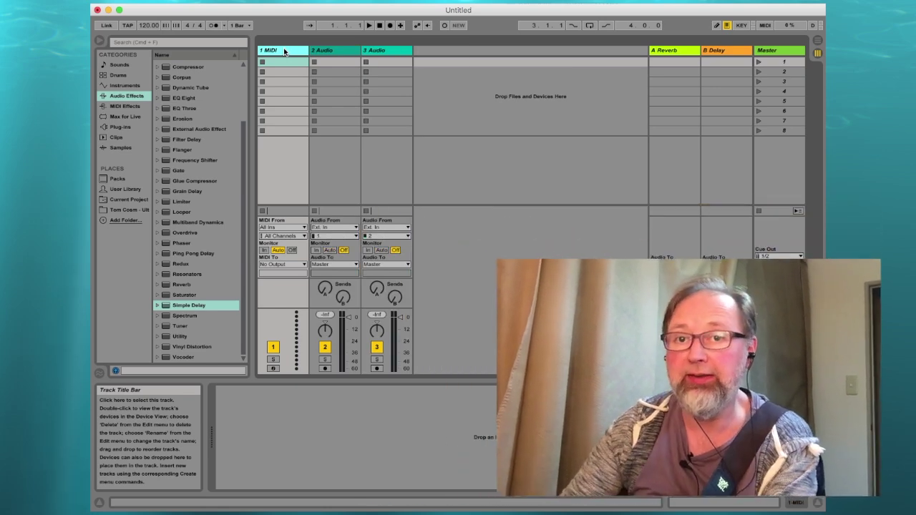
key(Delete)
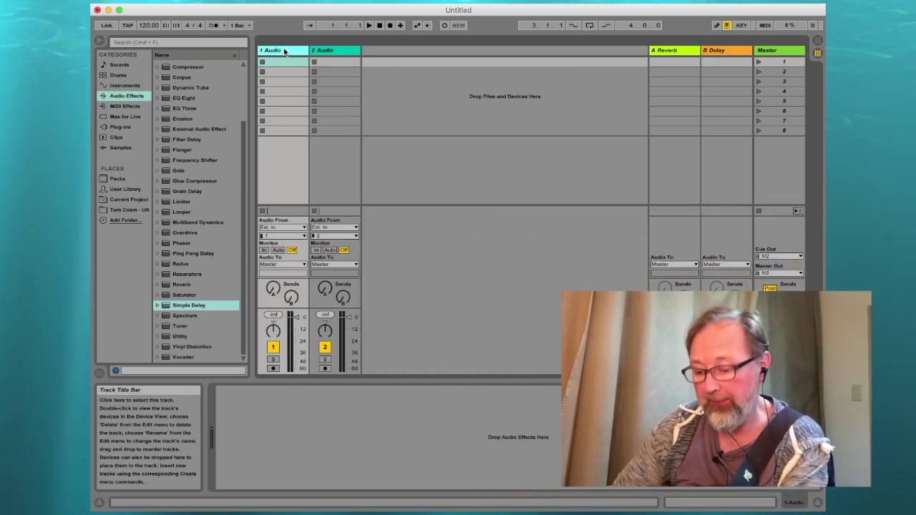
Step: Rename the first audio track "Forget Me" and colour it red
key(super+r)
text(F)
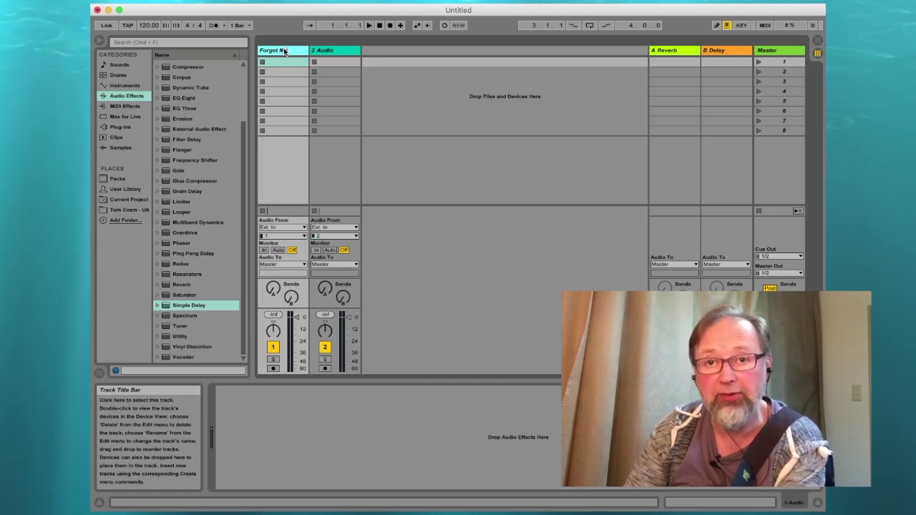
right_click(284, 51)
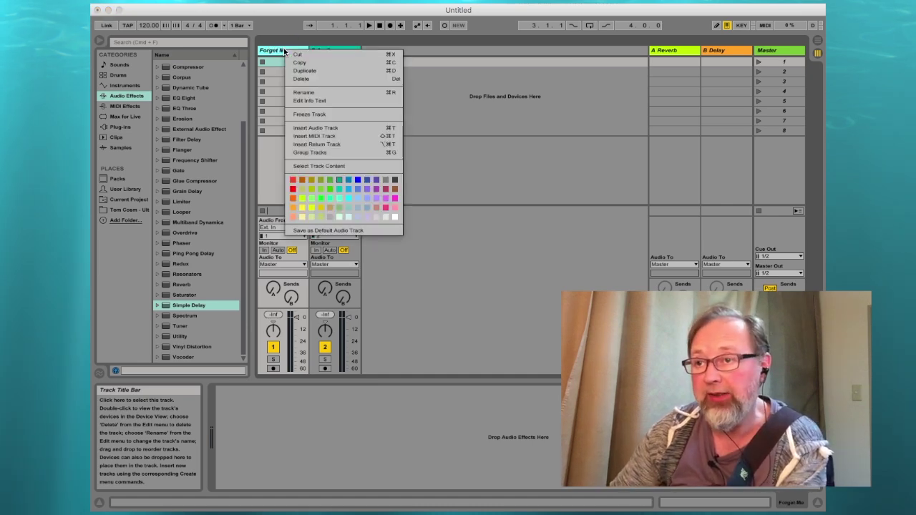
click(292, 189)
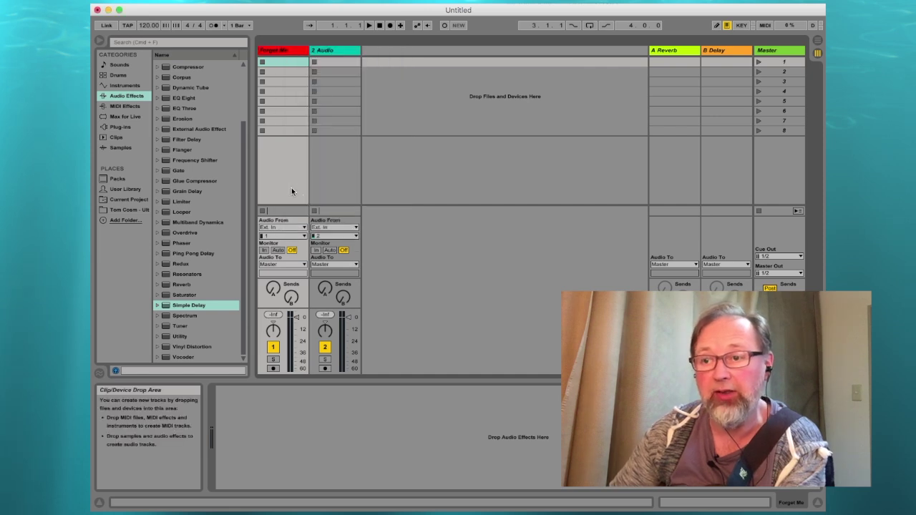
Step: Route the Forget Me track's output to Ext. Out and take its audio input from Master
click(282, 265)
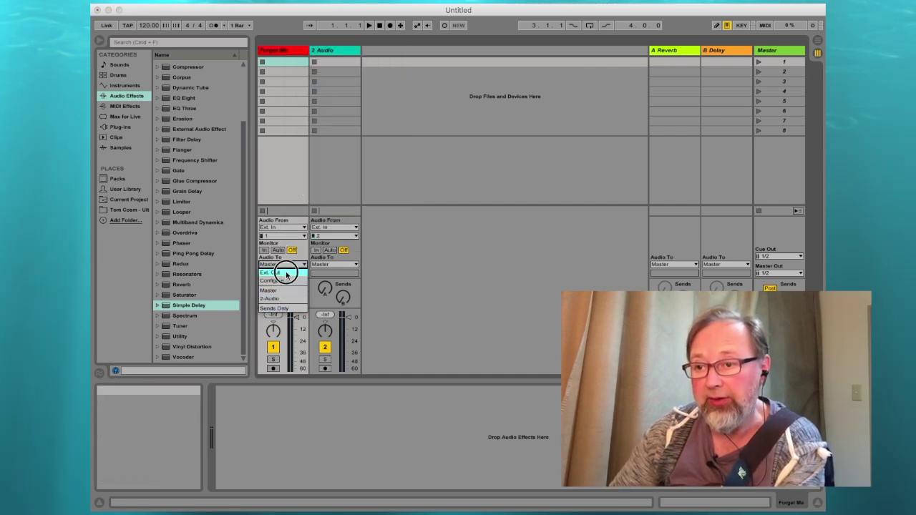
click(287, 273)
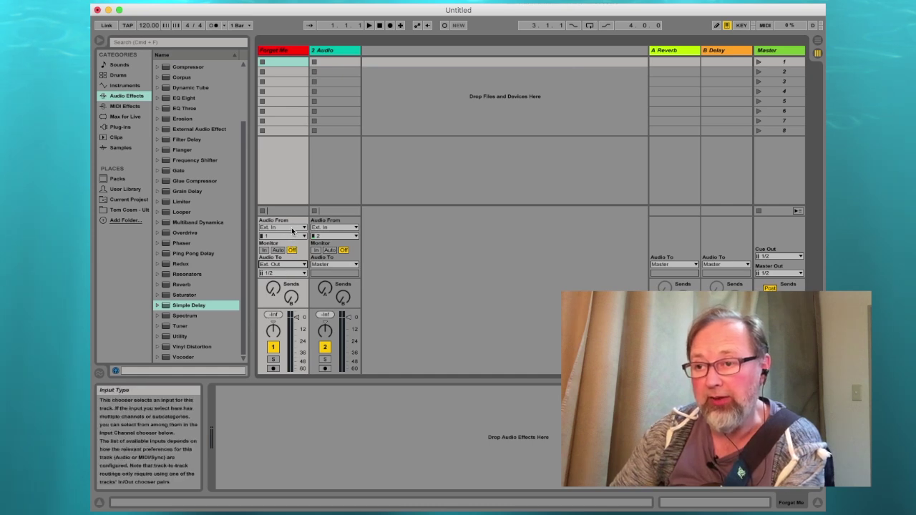
click(292, 230)
click(287, 295)
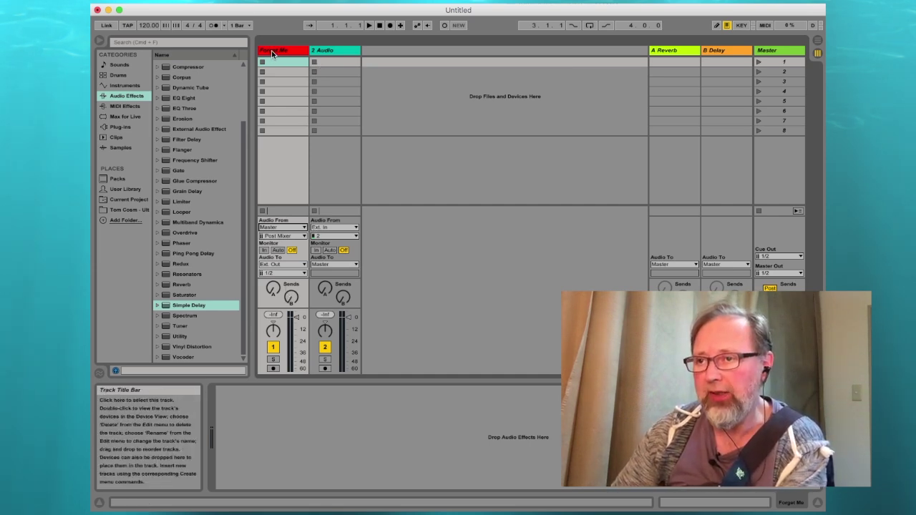
Step: Rename the second audio track "Instrument" and use external input channel 2 as its source
click(340, 52)
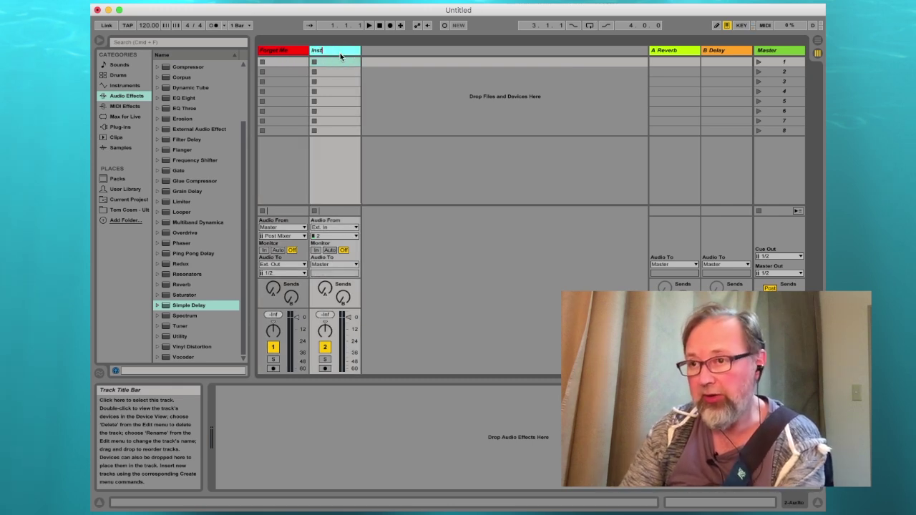
click(335, 236)
click(333, 236)
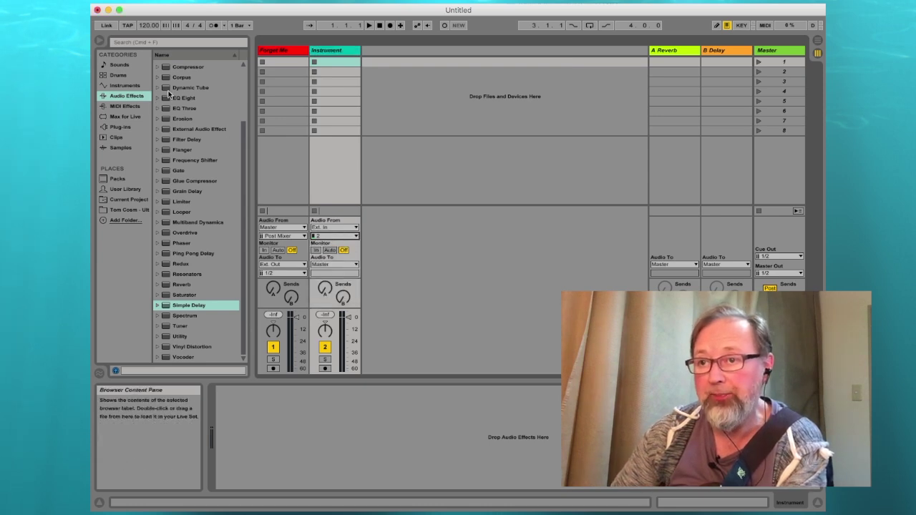
Step: Add the Chorus and Simple Delay effects to the Instrument track and set its monitoring to In
scroll(166, 100, up, 5)
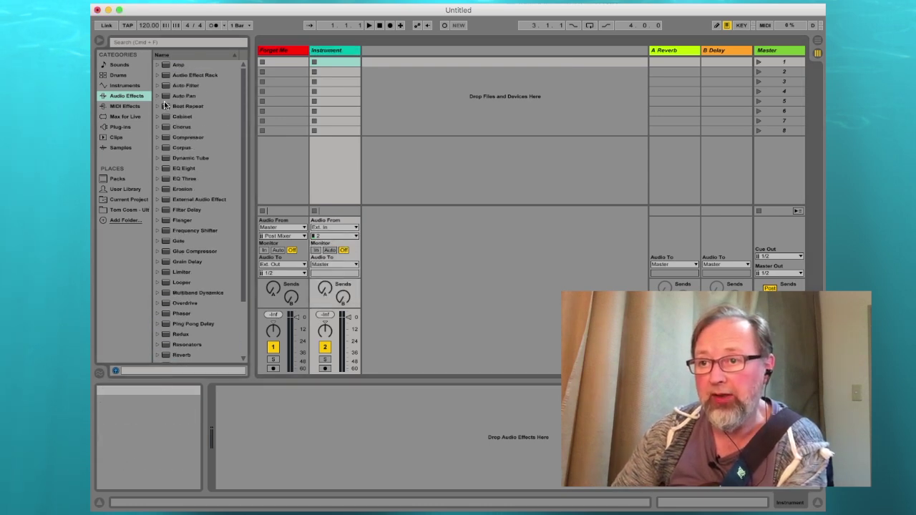
drag(164, 127, 331, 150)
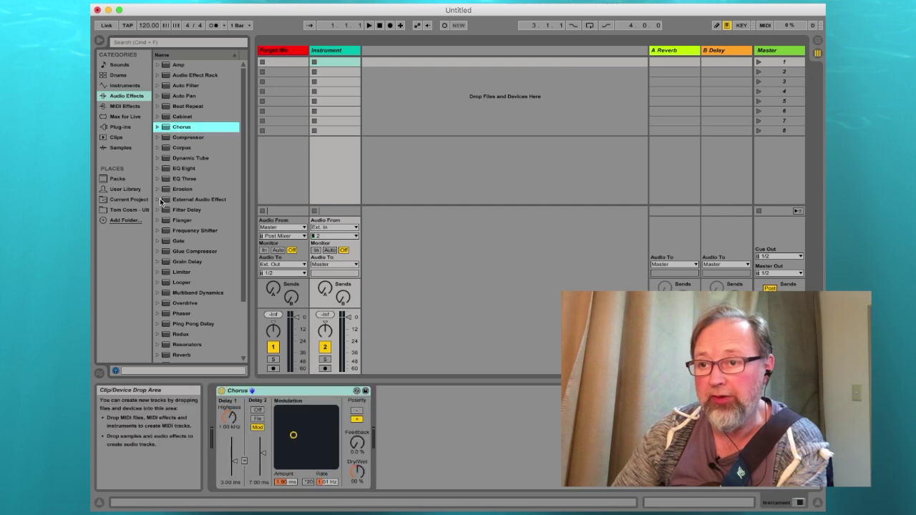
scroll(192, 242, down, 4)
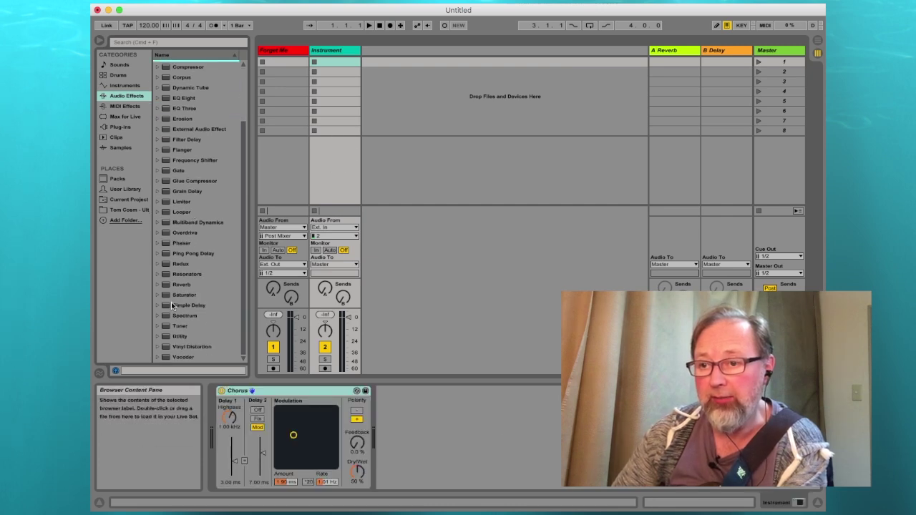
drag(168, 308, 334, 170)
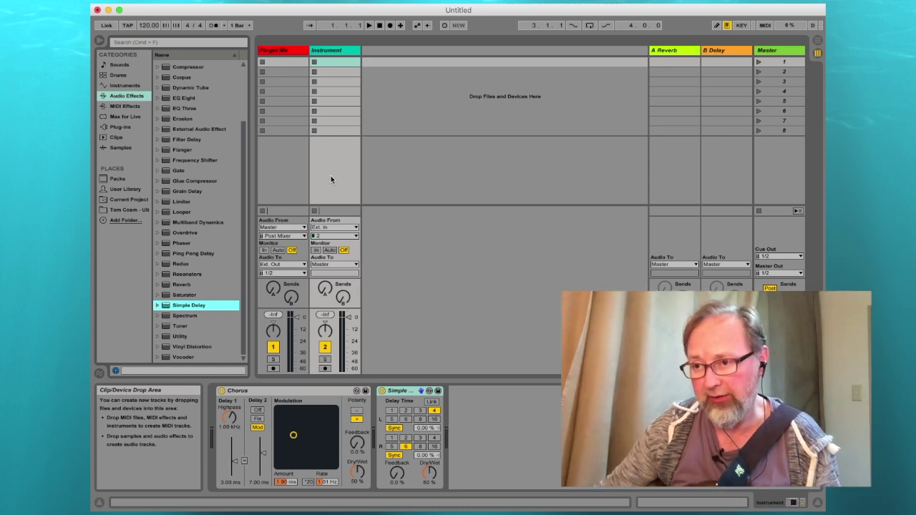
click(315, 250)
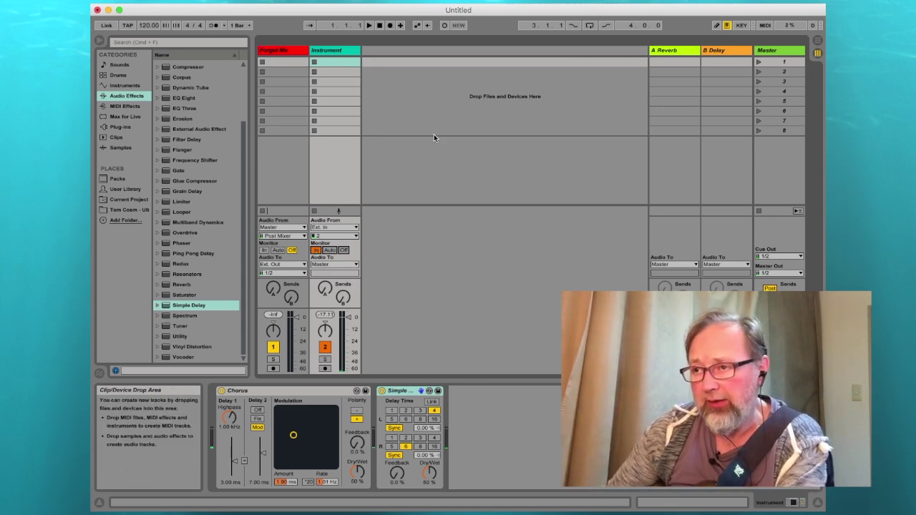
Step: Insert a new audio track named "Looper" and load the Looper audio effect onto it
key(super+t)
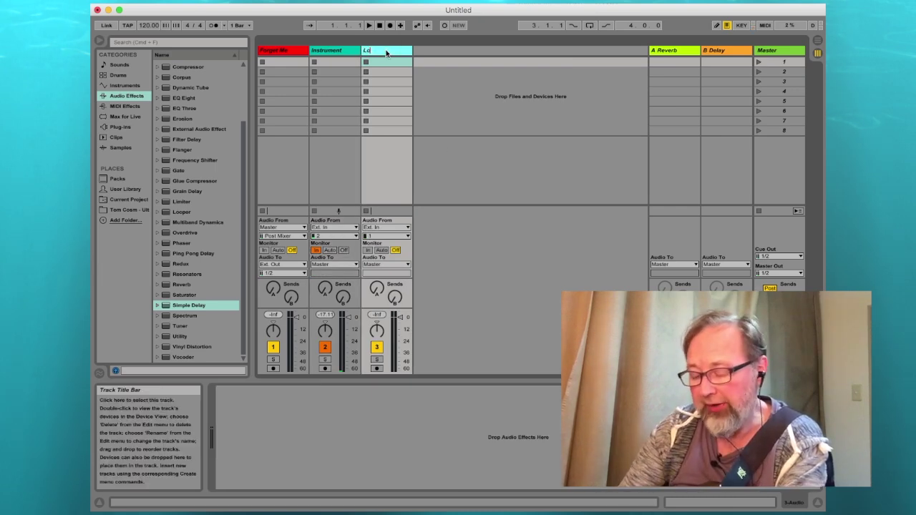
key(Return)
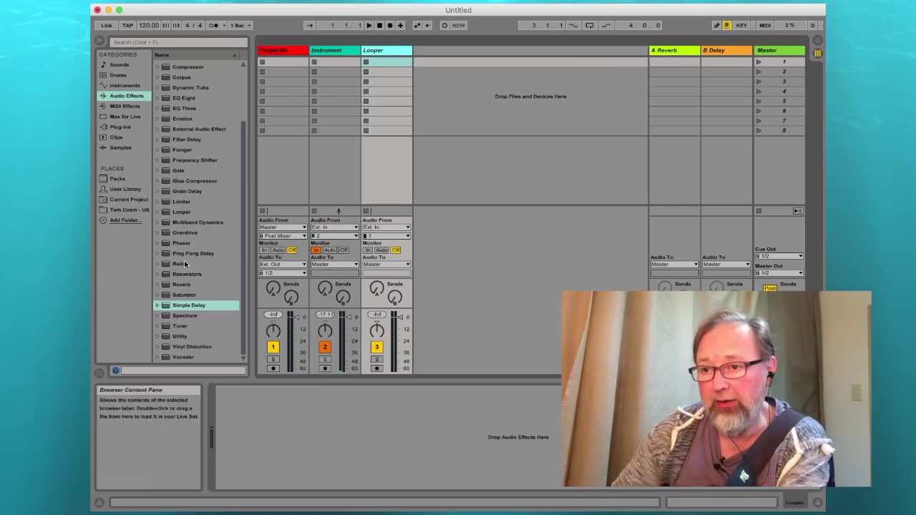
scroll(166, 236, up, 2)
click(164, 244)
drag(164, 244, 388, 135)
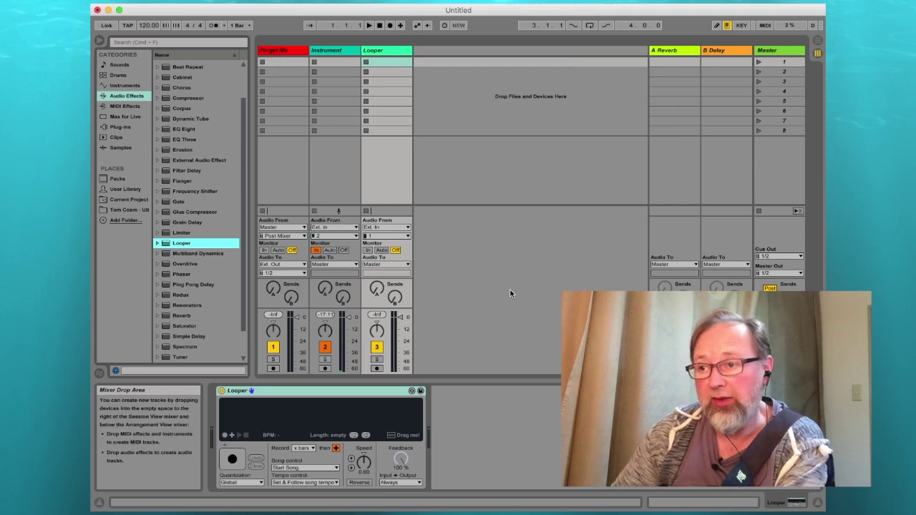
Step: Take the Looper track's audio input from the Instrument track and set its monitoring to In
click(402, 227)
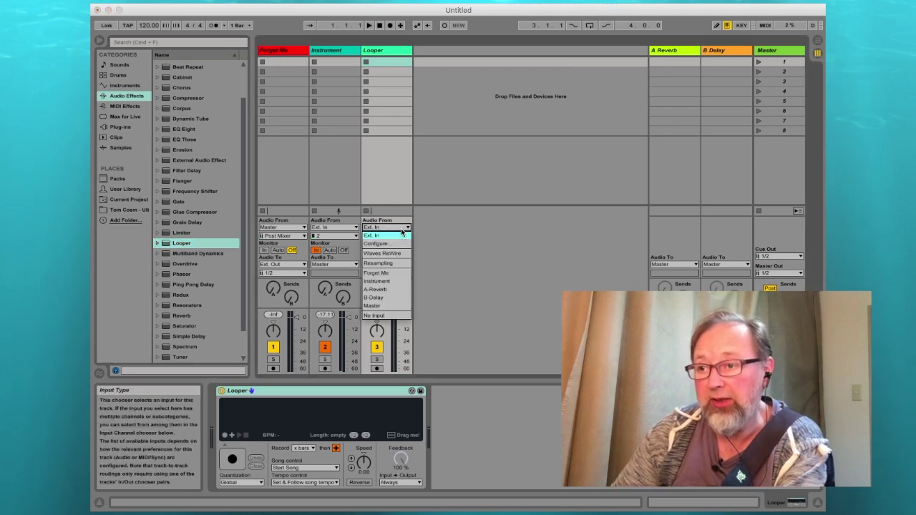
click(395, 282)
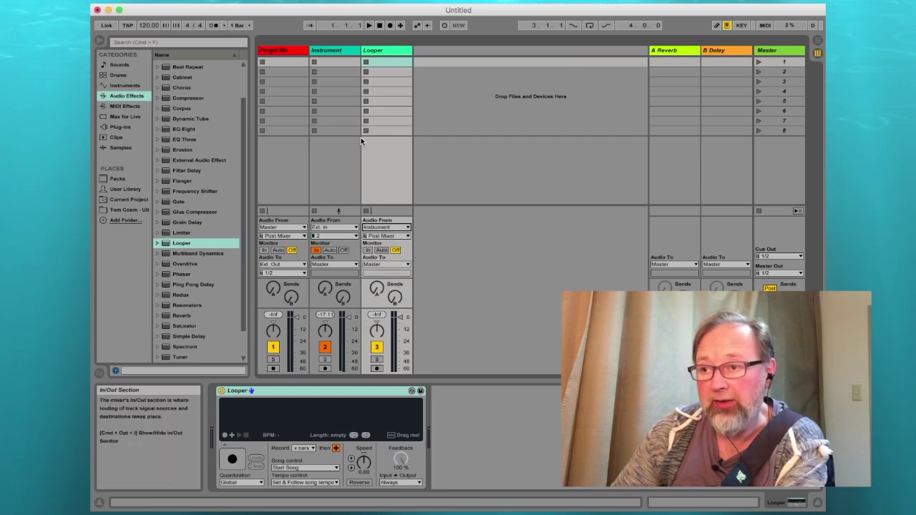
click(367, 251)
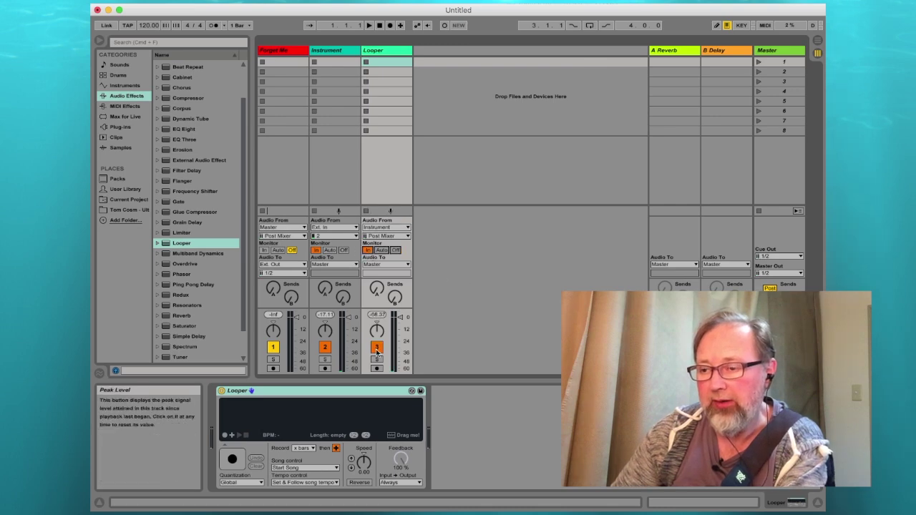
Step: Set the Looper device's Input → Output to Never and its Quantization to None
click(370, 395)
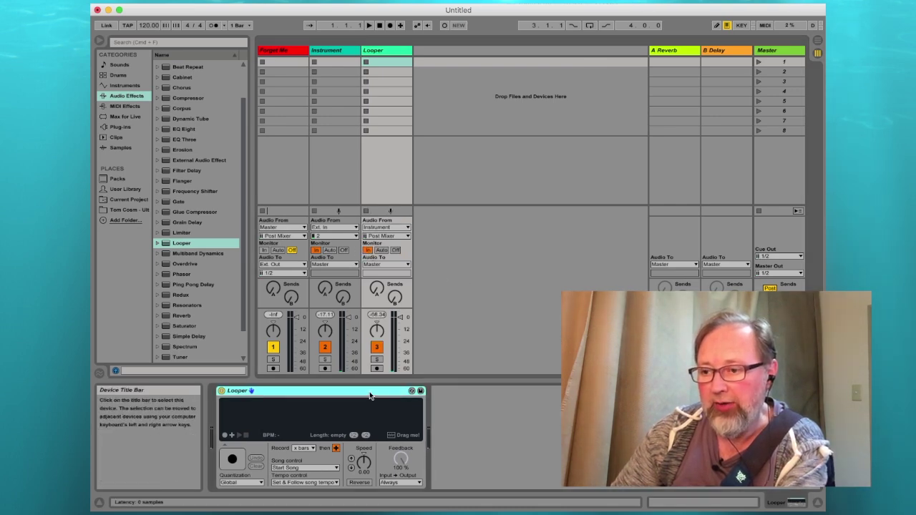
click(402, 483)
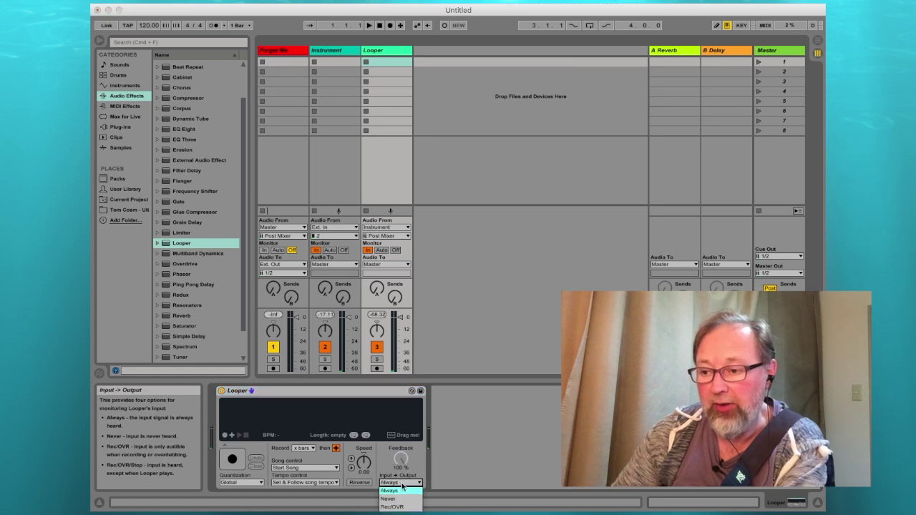
click(402, 499)
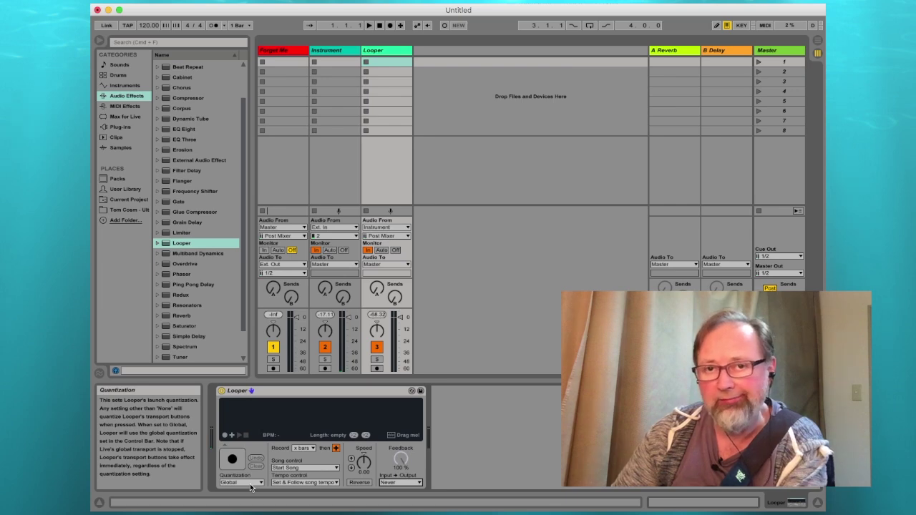
click(250, 484)
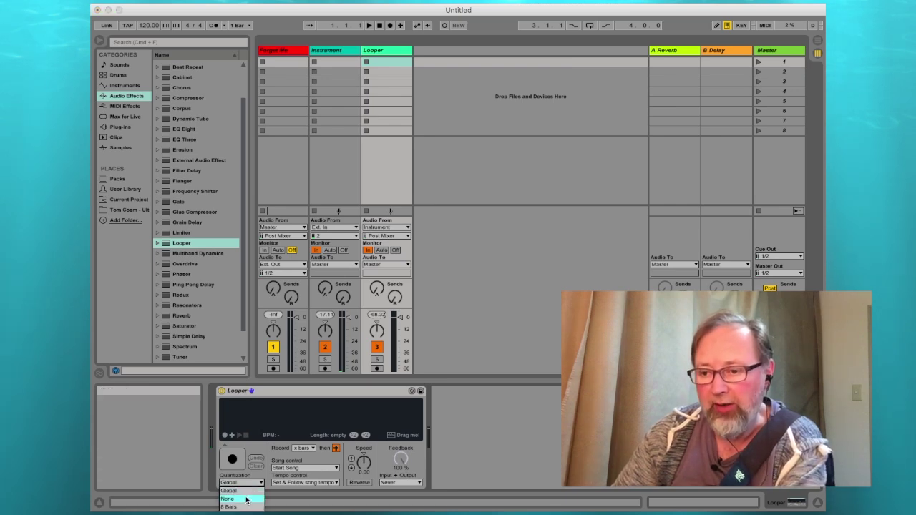
click(247, 499)
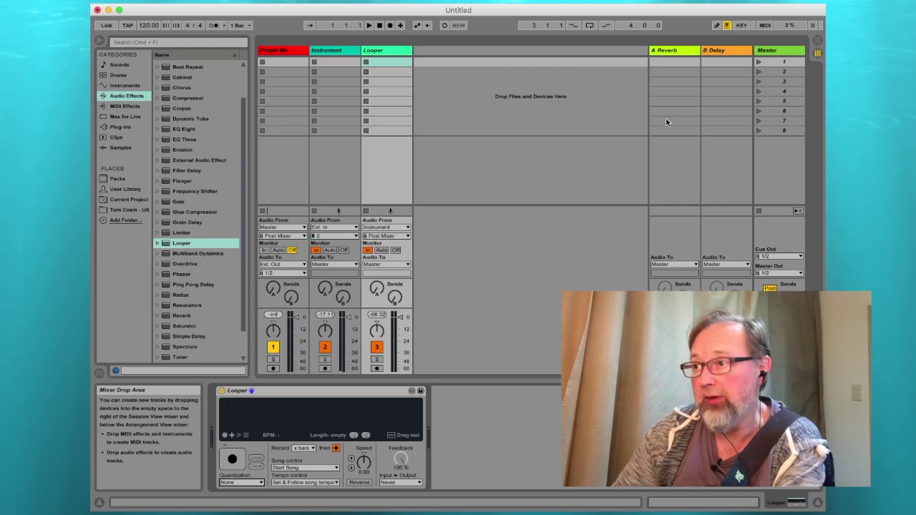
Step: MIDI-map Looper's Pedal, Play, Stop, Undo and Clear controls to foot controller notes C-2, C#-2, D-2, D#-2 and A-2
click(765, 25)
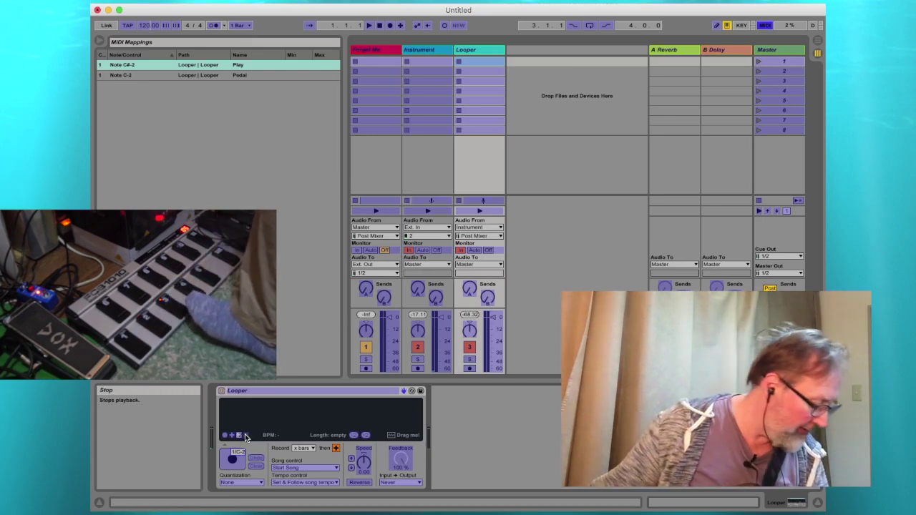
click(245, 436)
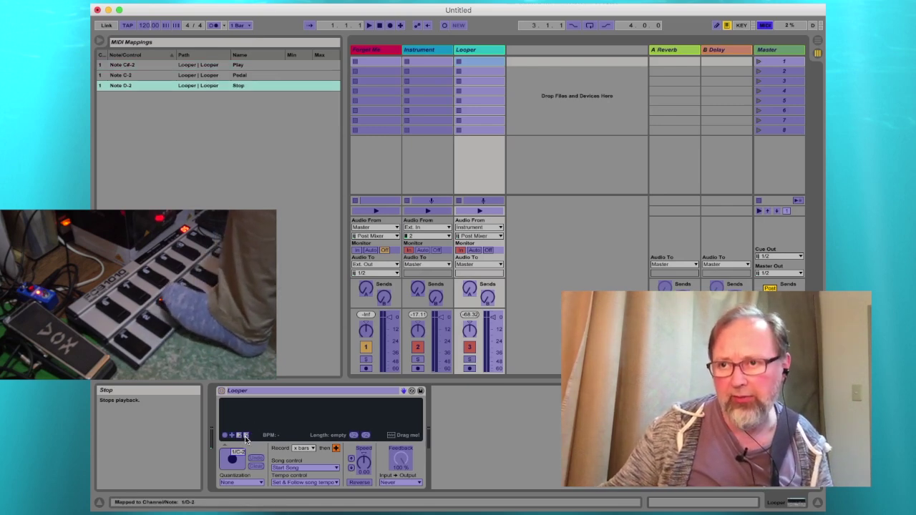
click(256, 459)
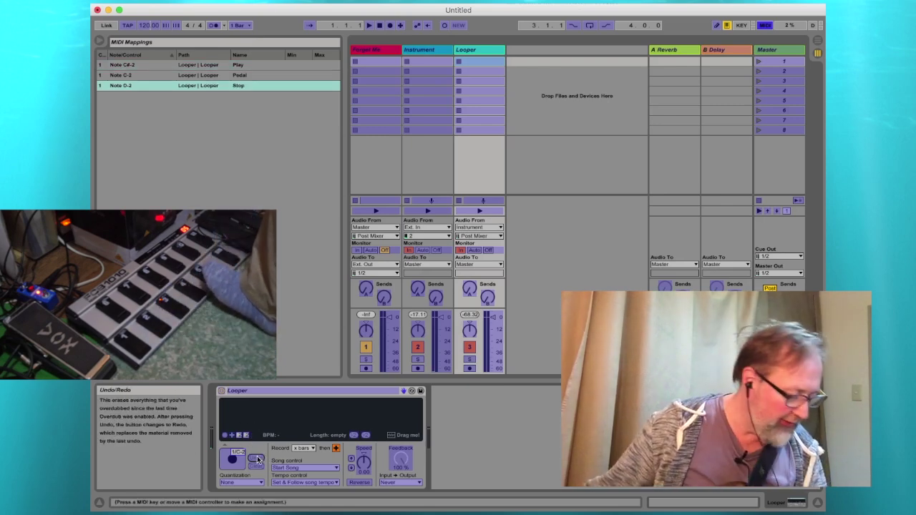
click(256, 466)
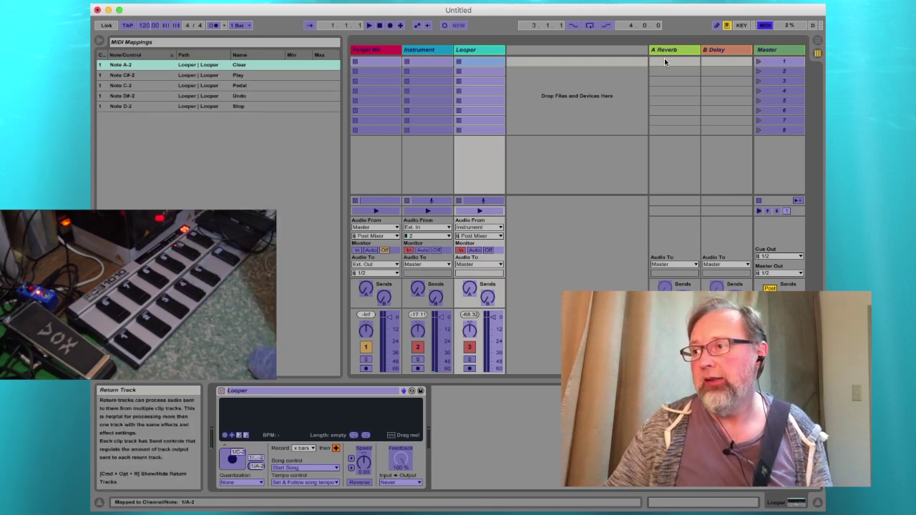
click(765, 25)
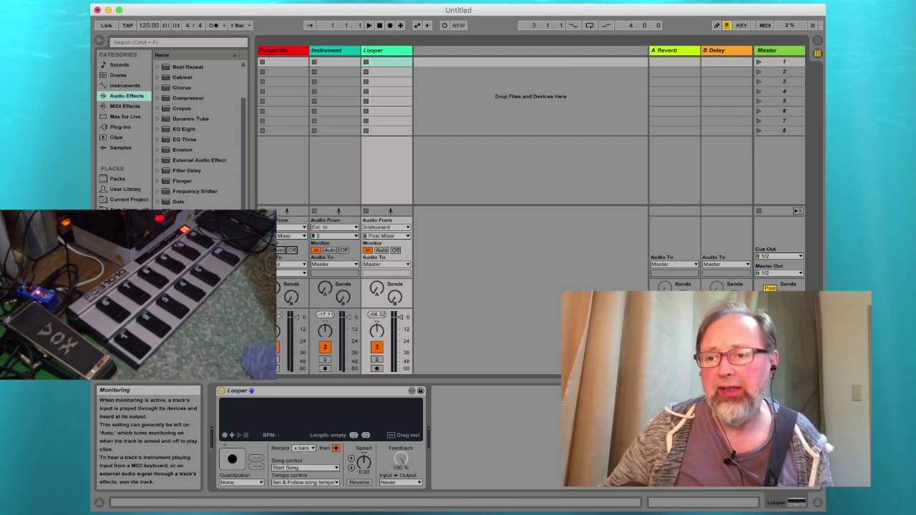
Step: Arm the Forget Me track for recording and set the global quantization to None, keeping Looper's tempo control on Set & Follow song tempo
click(278, 369)
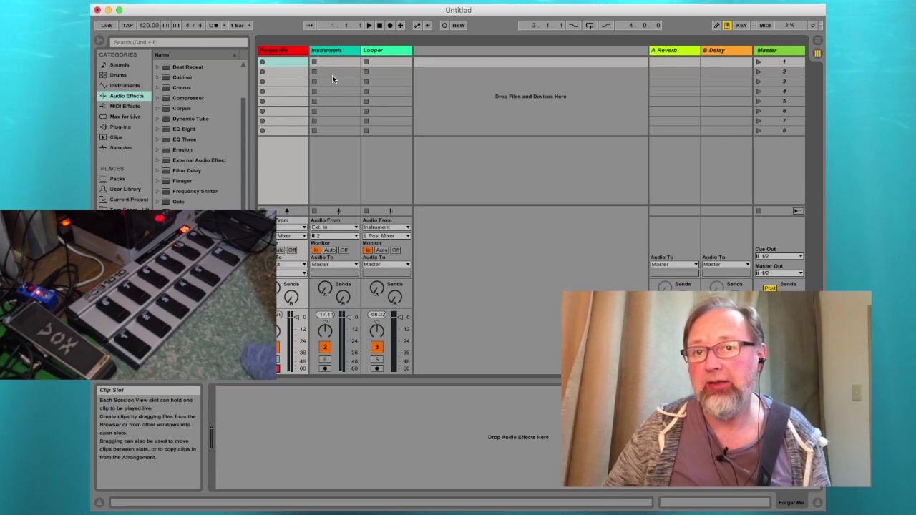
click(384, 51)
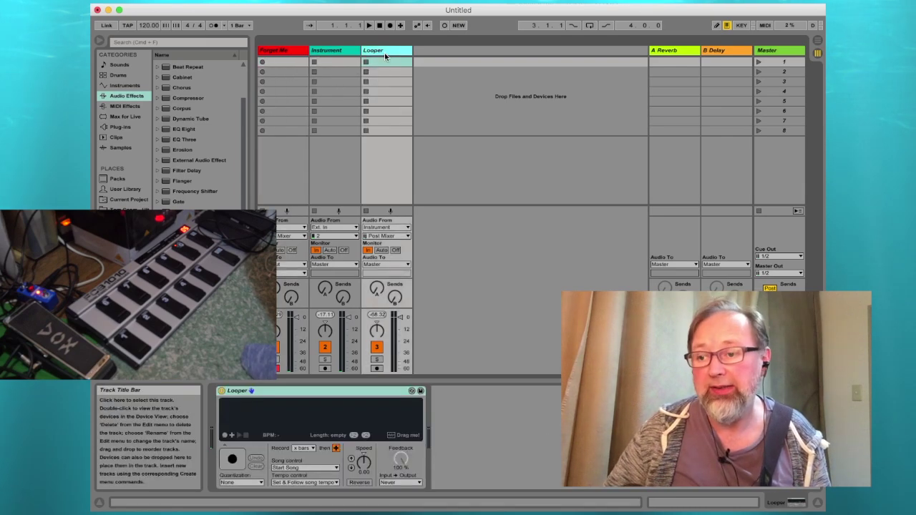
click(313, 483)
click(313, 485)
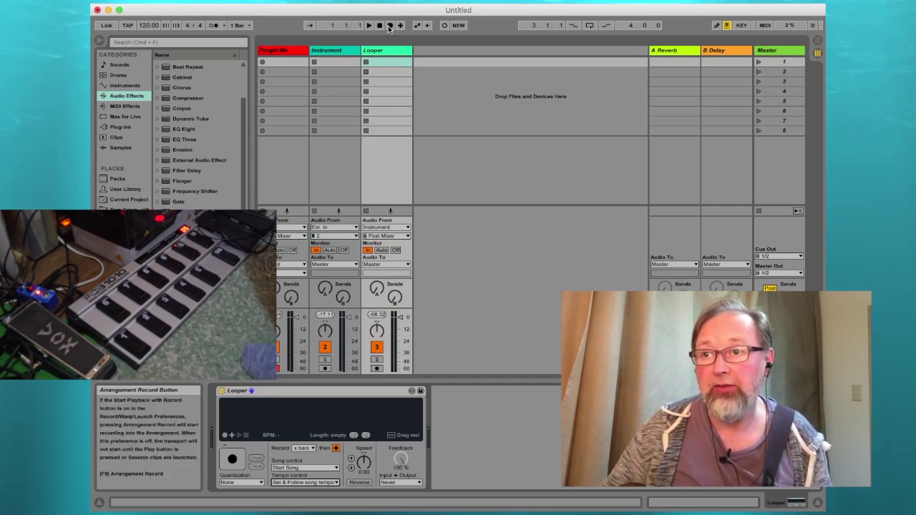
click(247, 27)
click(244, 34)
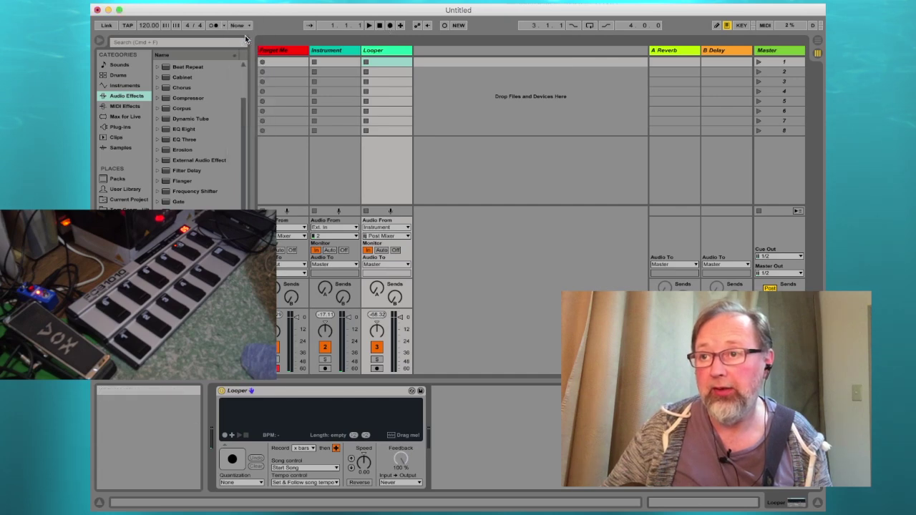
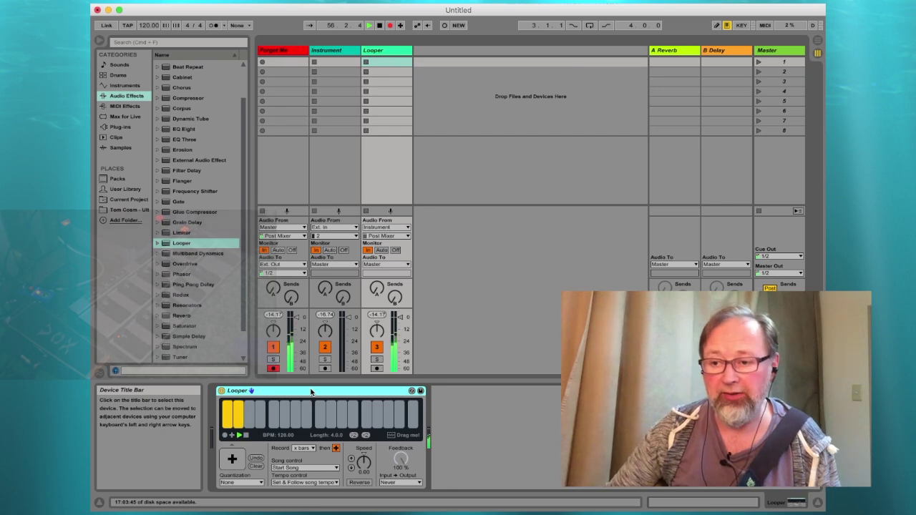
Step: Turn on reverse playback for the recorded loop in the Looper device
click(359, 483)
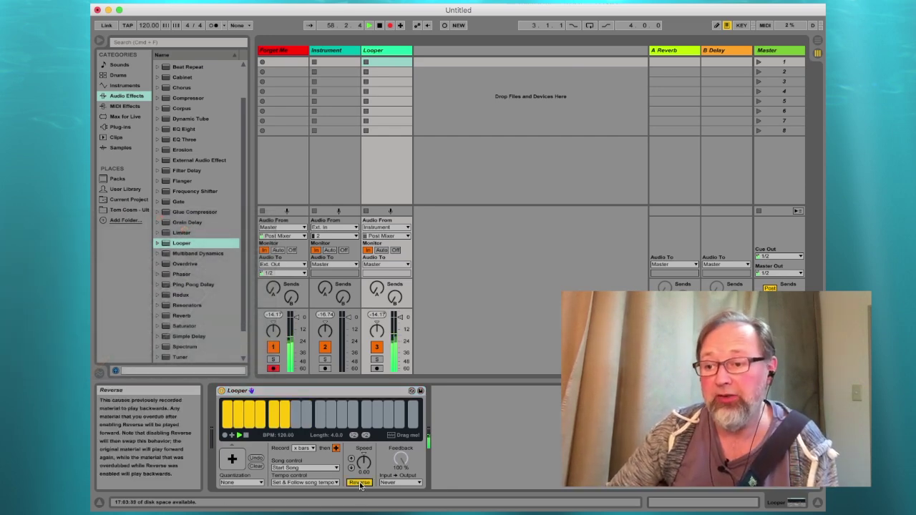